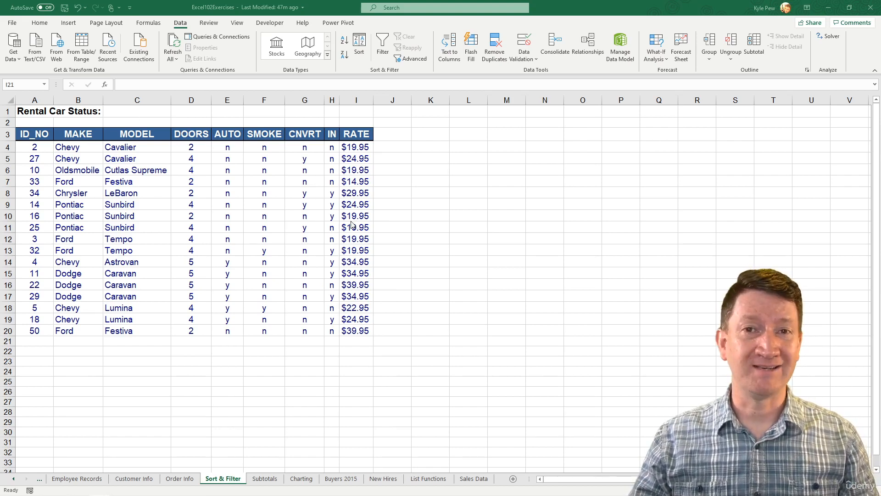
Step: Try to enter the misspelled make "Frd" in cell B21 to test the validation, and cancel the entry
left_click(68, 343)
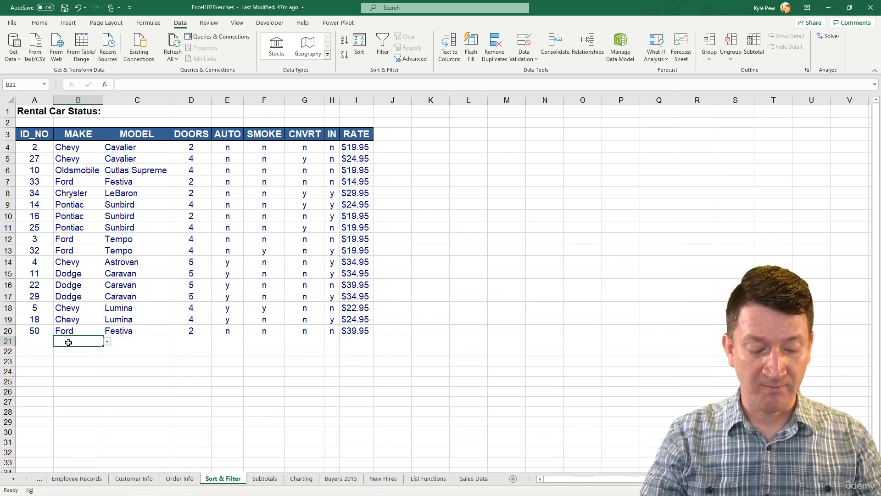
type("For")
key("BackSpace")
key("BackSpace")
key("BackSpace")
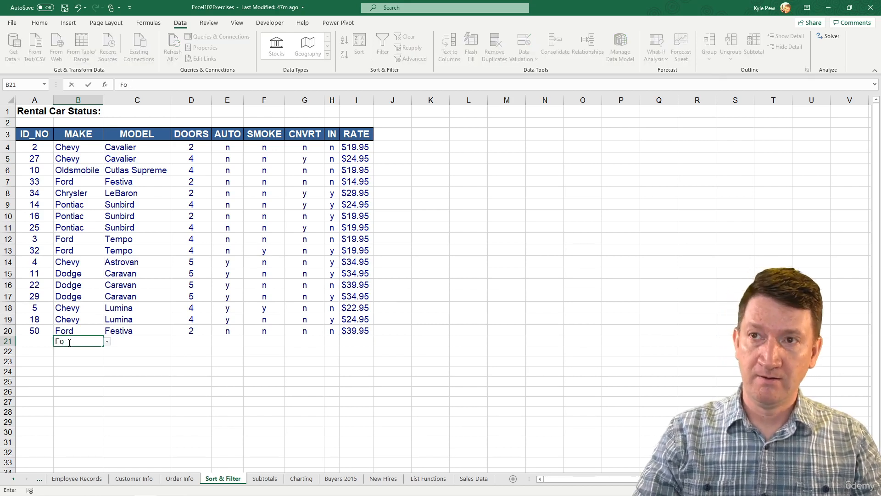
type("rd")
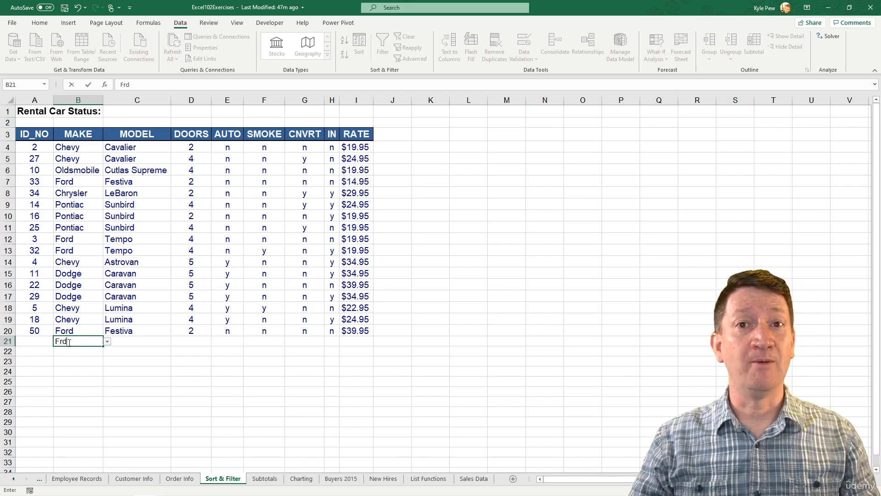
key("Return")
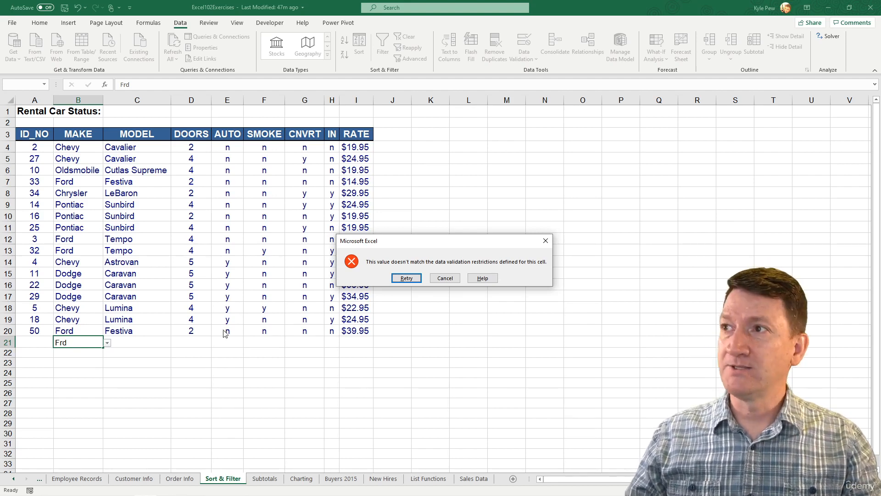
left_click(445, 277)
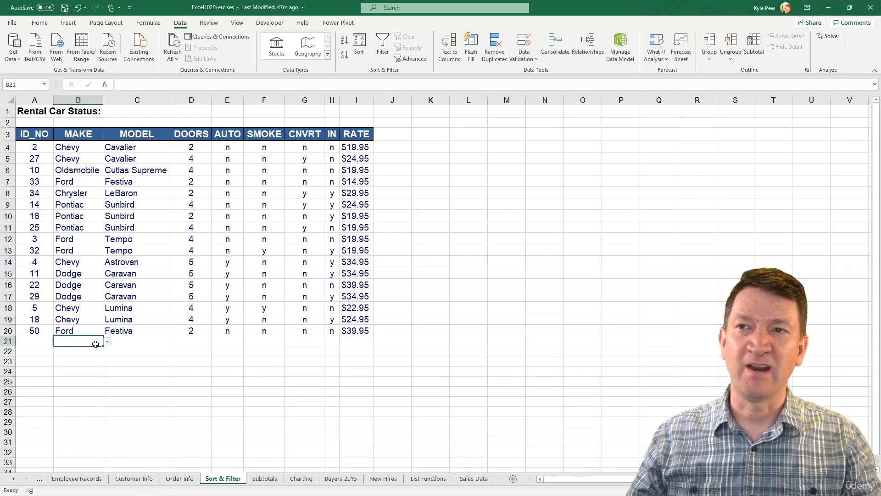
Step: Open the data validation error alert settings for the MAKE cells B4:B30
left_click(76, 148)
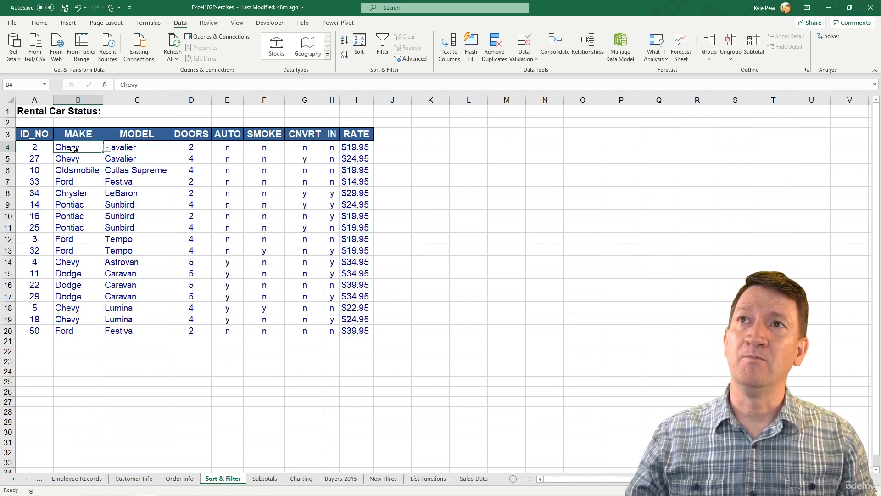
left_click(72, 433, "shift")
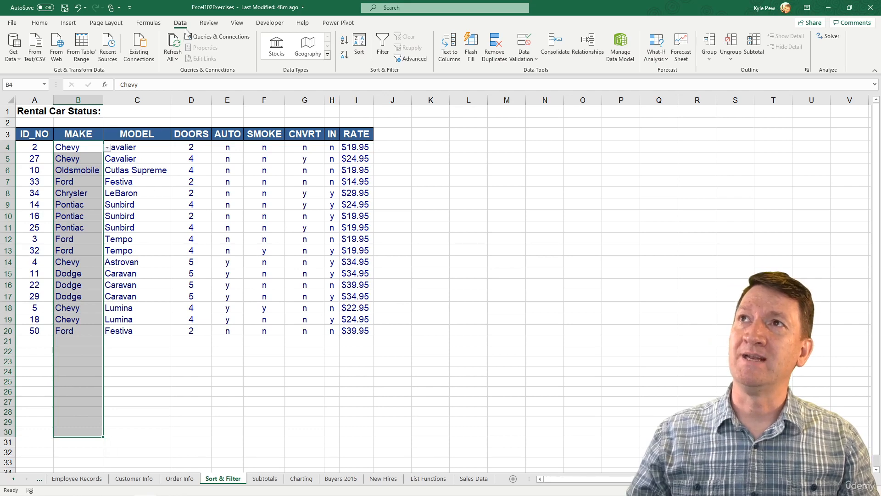
left_click(519, 57)
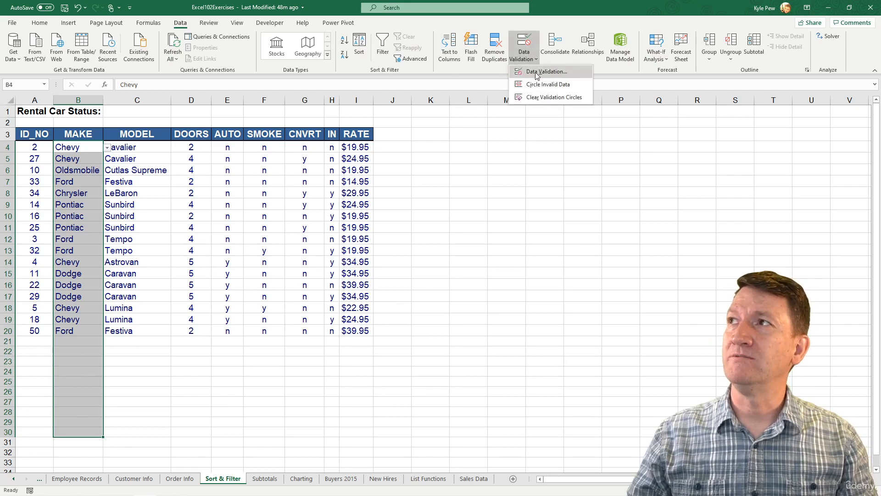
left_click(527, 71)
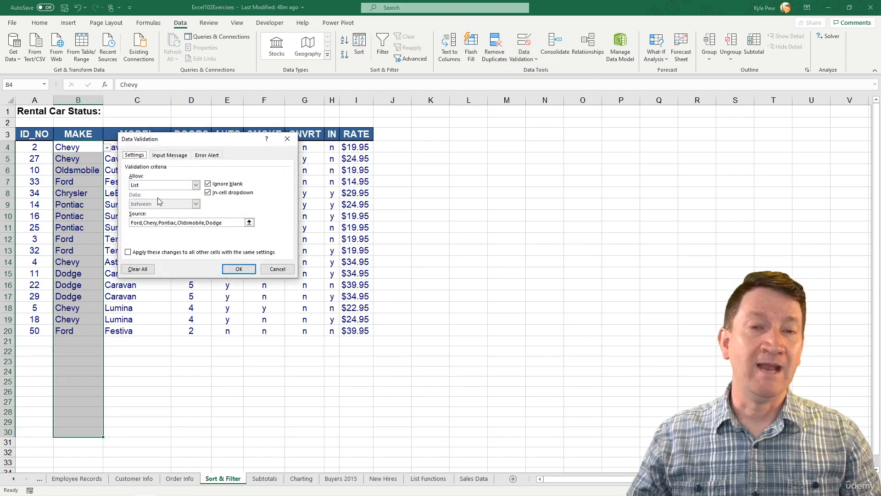
left_click_drag(140, 146, 152, 111)
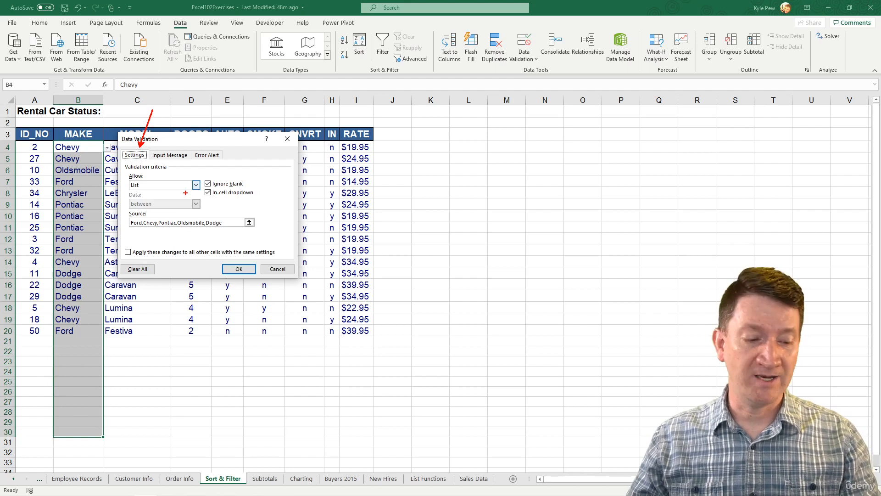
key("Escape")
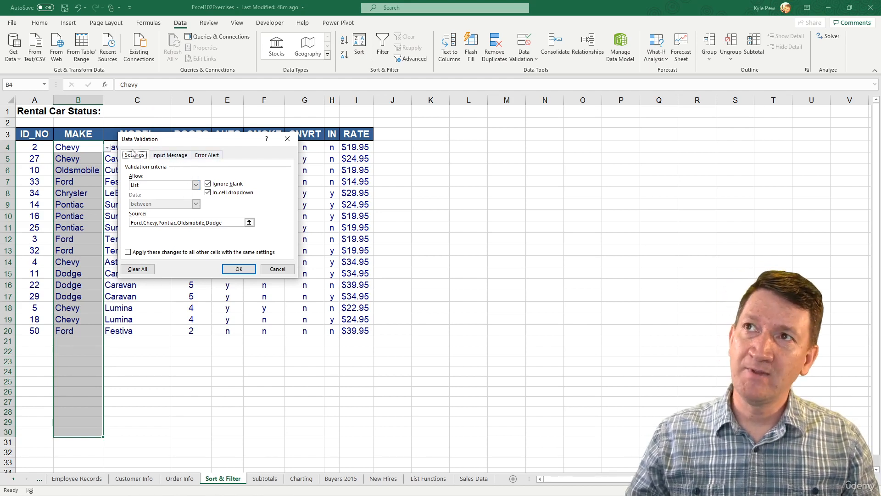
left_click(209, 157)
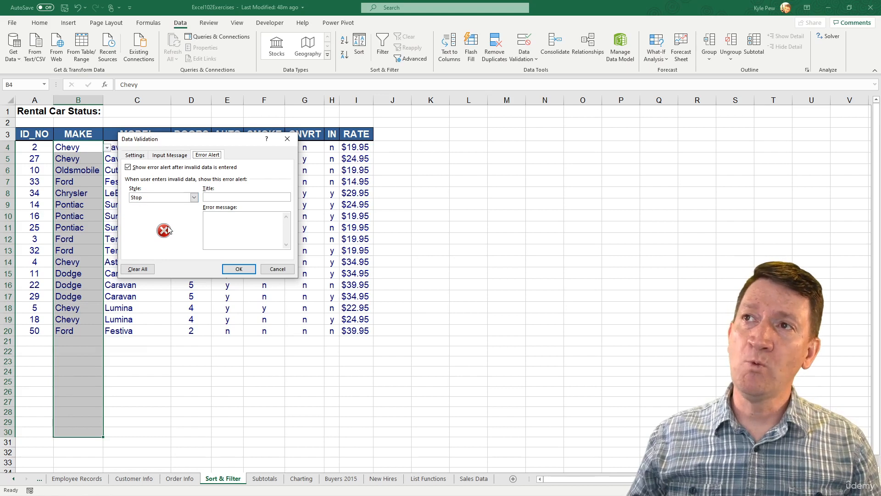
Step: Try the Warning and Information error alert styles, and return the style to Stop
left_click(194, 197)
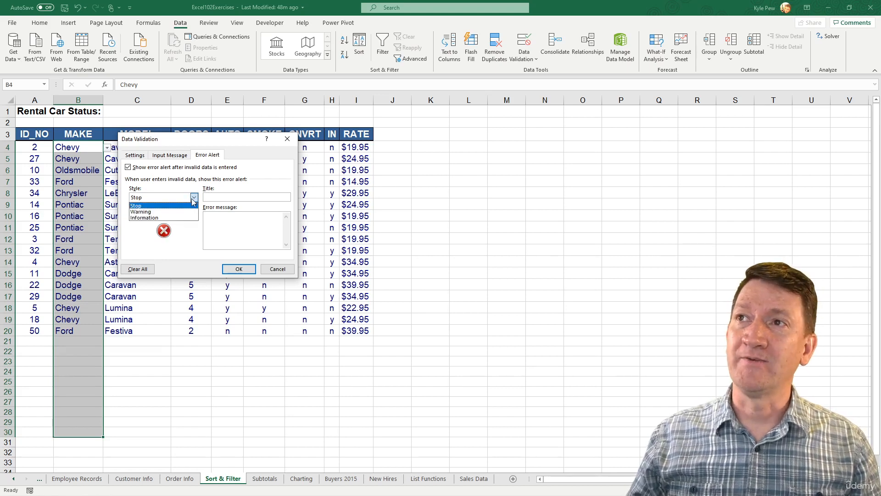
left_click(173, 210)
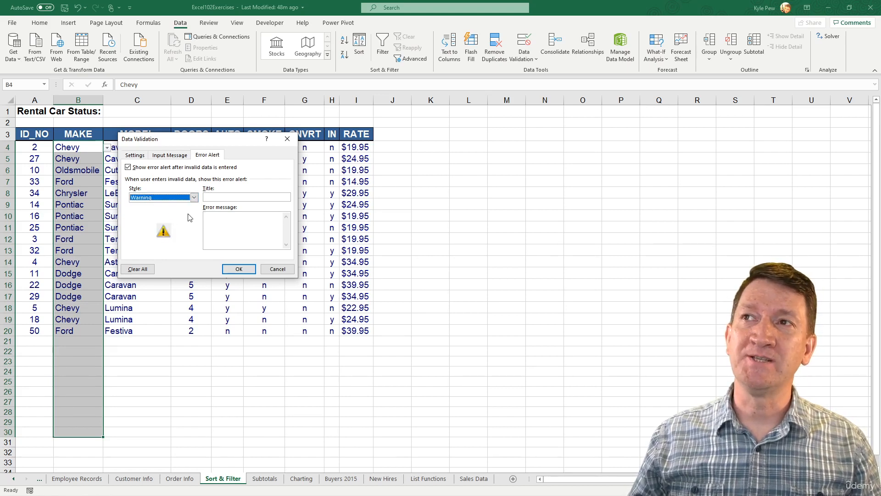
left_click(194, 198)
left_click(160, 218)
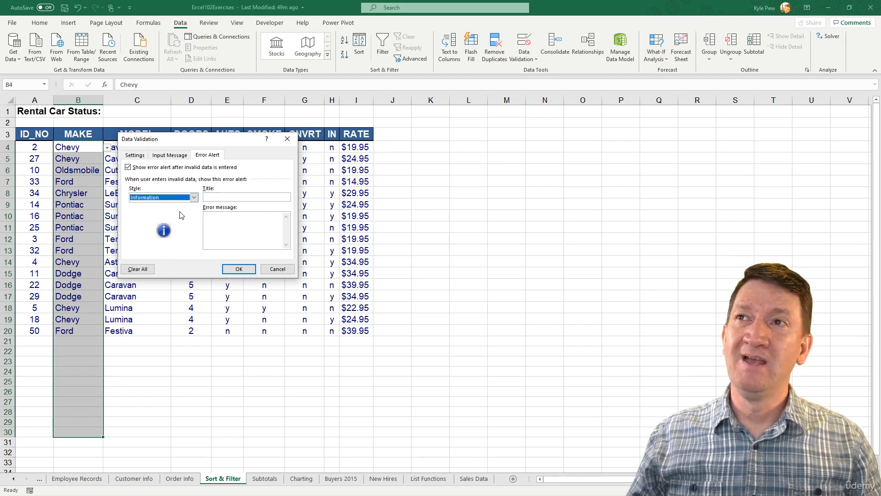
left_click(193, 197)
left_click(183, 205)
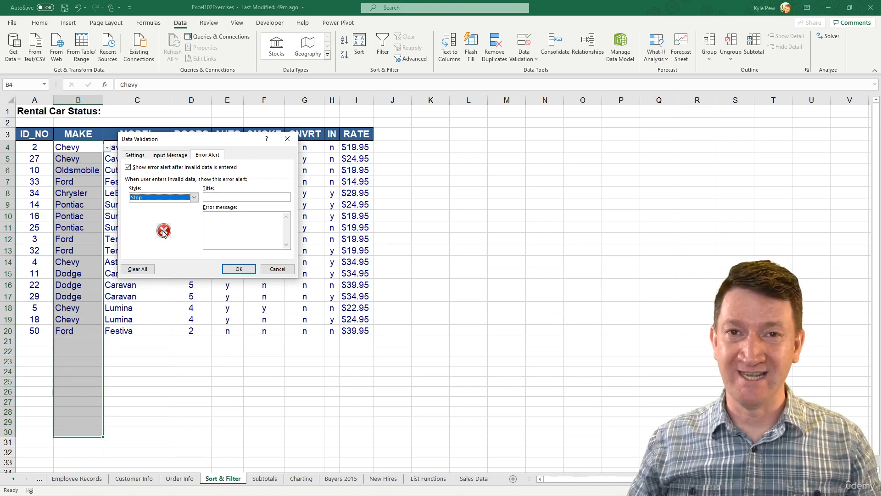
Step: Set the error alert style to Warning and give it the title "Car Make"
left_click(194, 197)
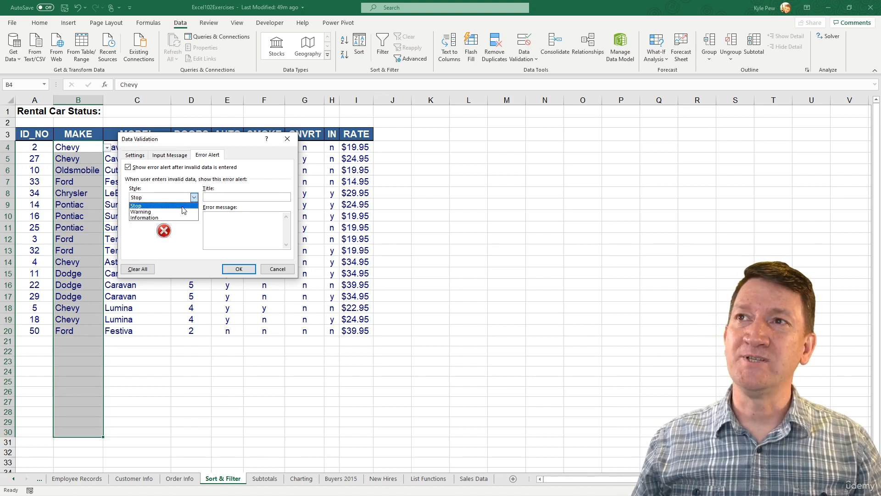
left_click(182, 212)
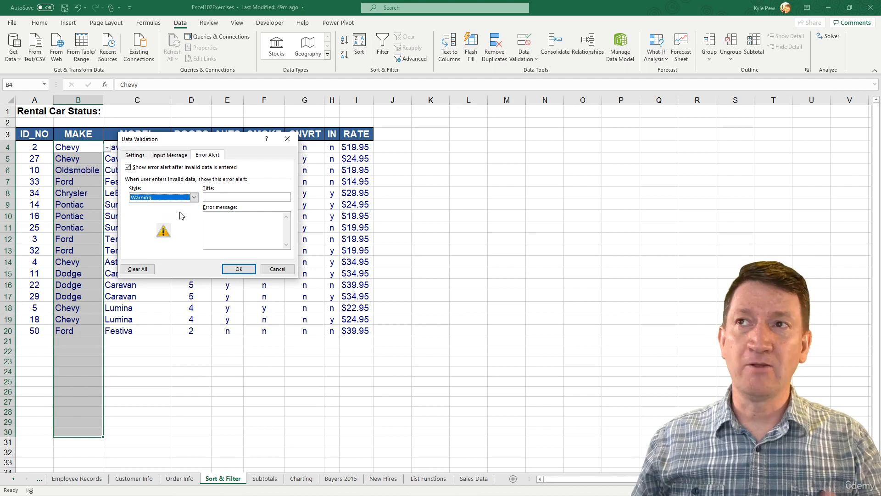
left_click(219, 197)
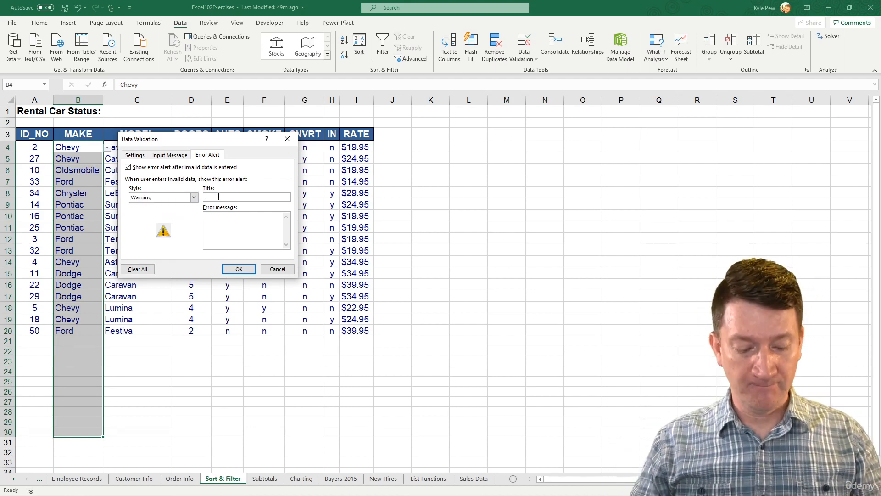
type("C")
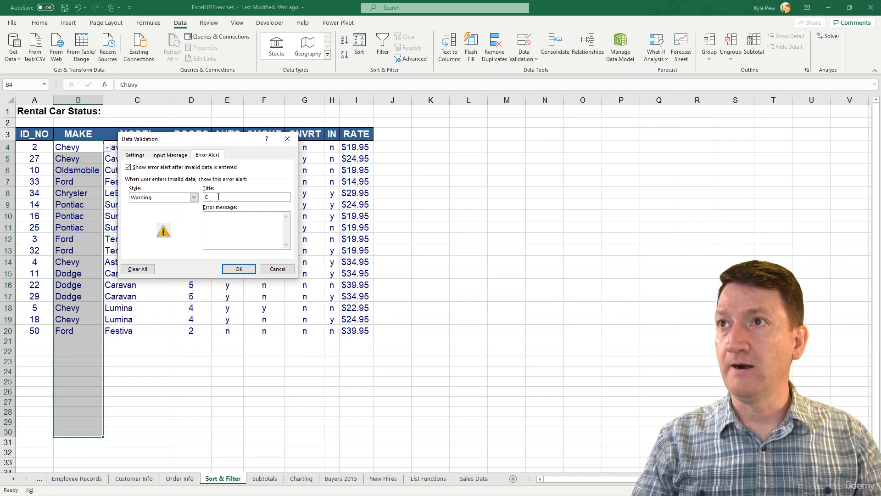
type("ar Make")
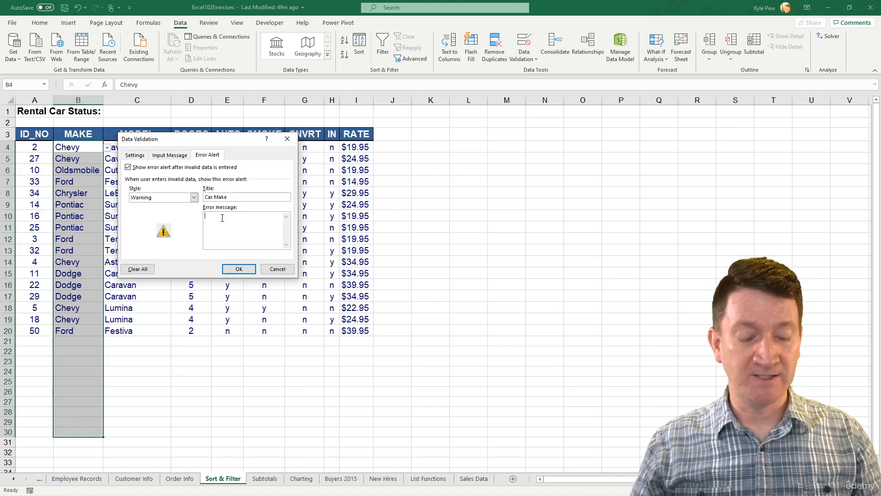
Step: Enter the error message "You must pick a value from the drop down menu." and apply the validation settings
type("ou mus")
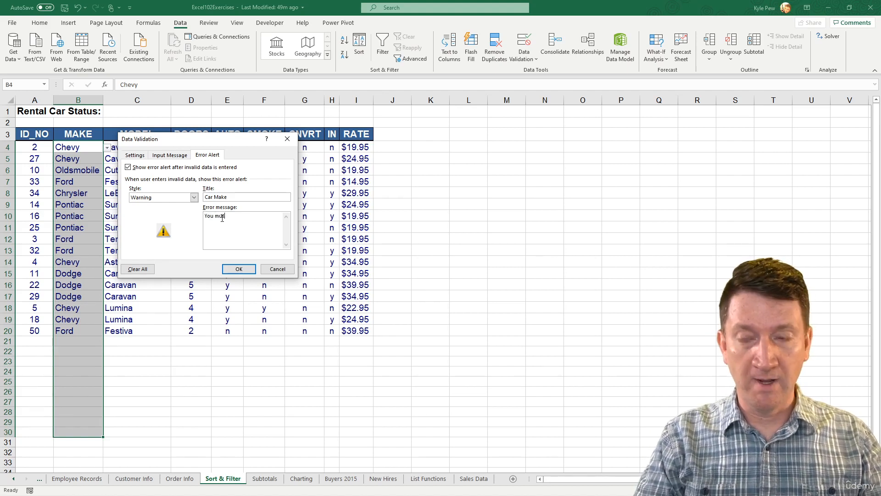
type("t pick a v")
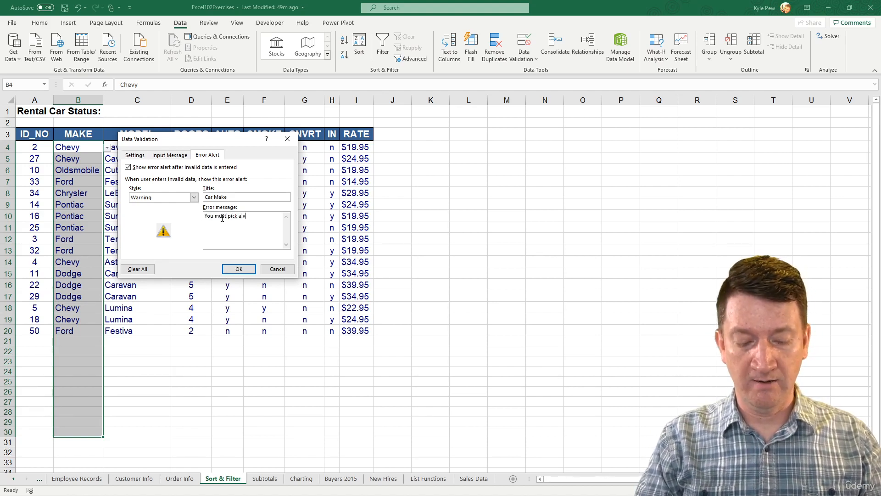
type("laue from")
key("BackSpace")
key("BackSpace")
key("BackSpace")
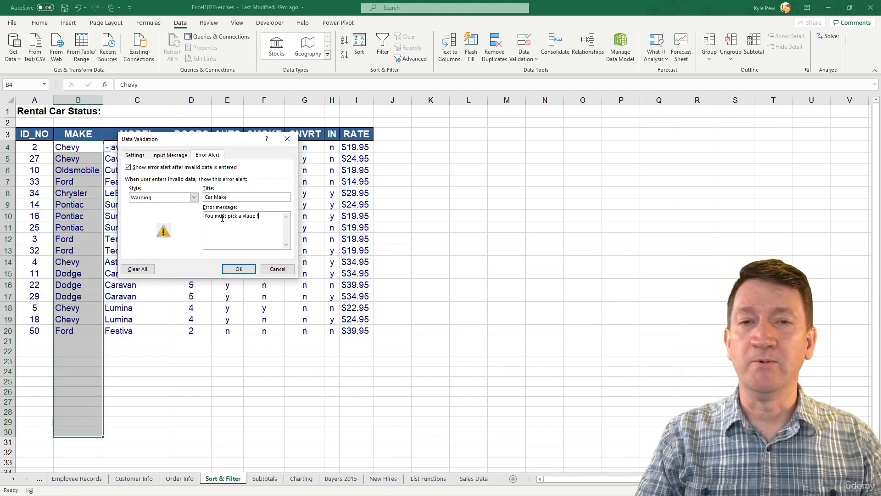
key("BackSpace")
key("BackSpace")
key("BackSpace")
key("BackSpace")
key("BackSpace")
key("BackSpace")
key("BackSpace")
type("value from the ")
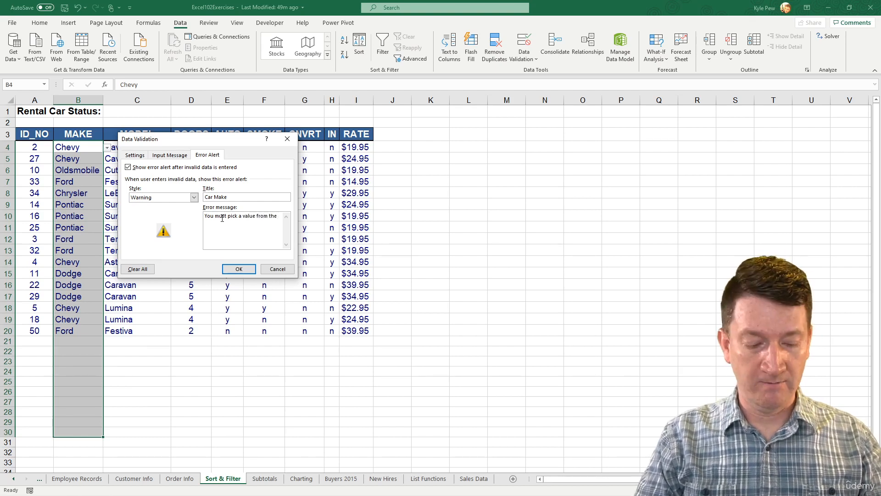
type("drop down m")
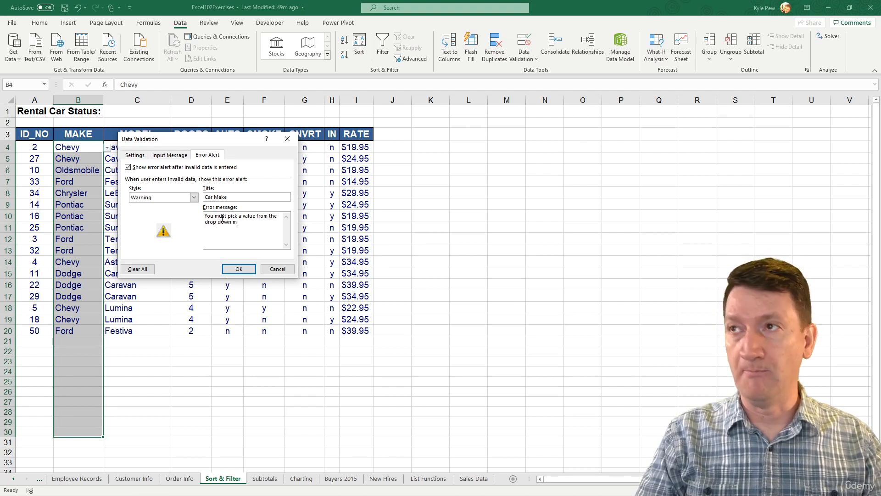
type("enu.")
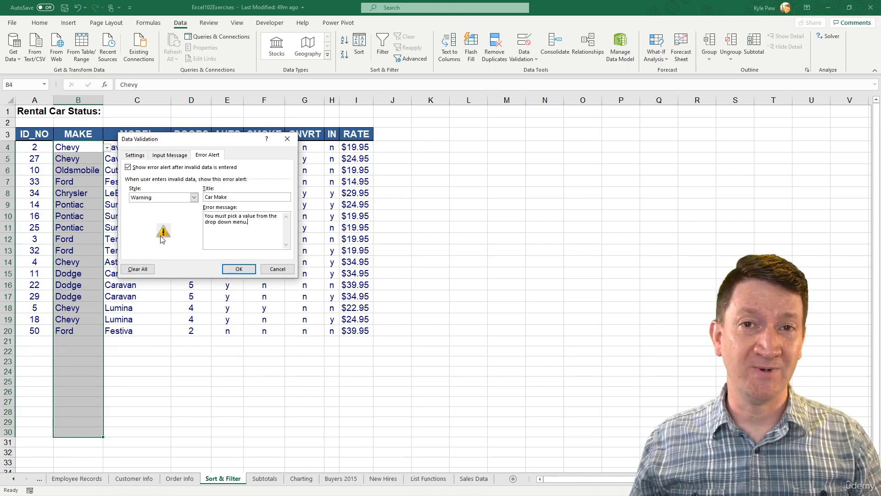
left_click(231, 269)
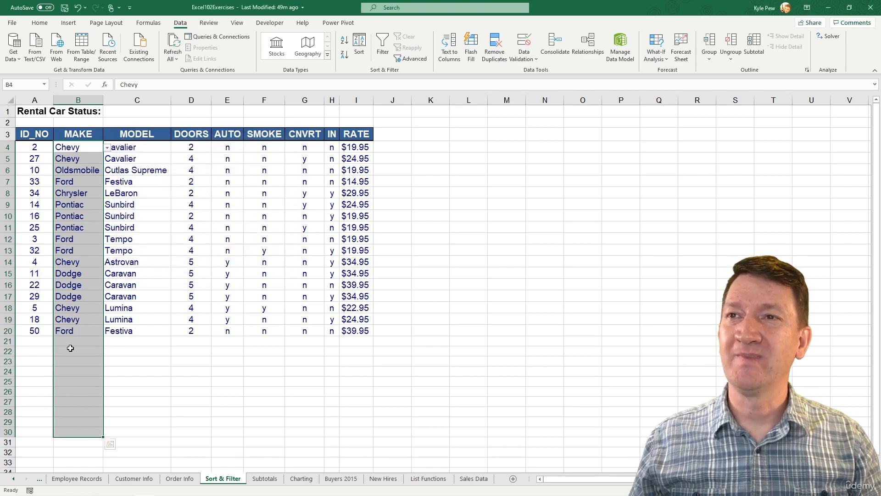
Step: Test the custom alert by entering the unlisted make "Porsche" in cell B21, and cancel the entry
left_click(72, 343)
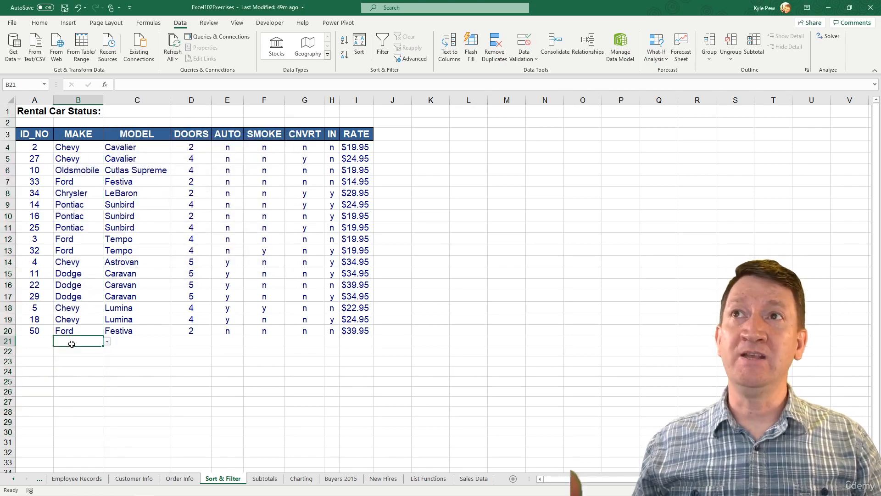
type("Pr")
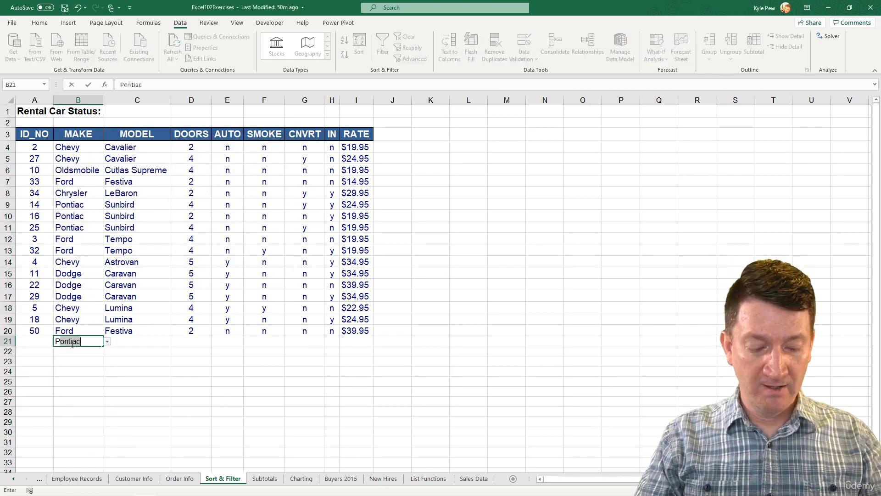
type("or")
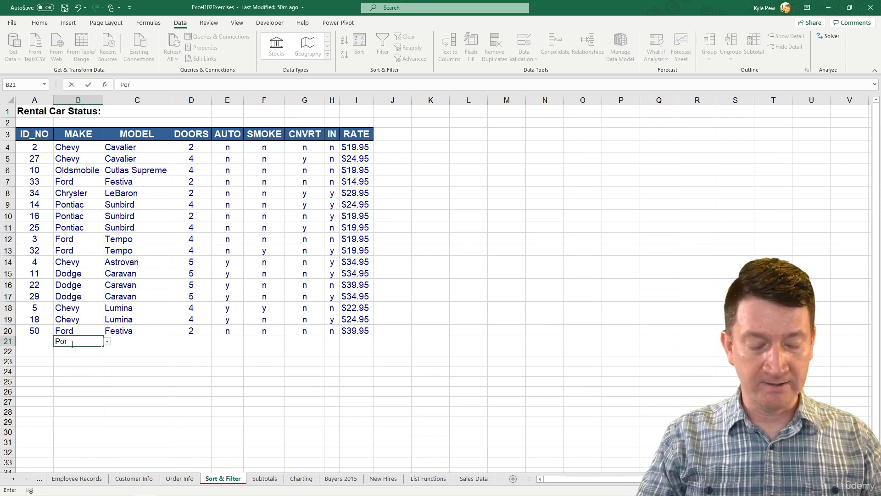
type("sche")
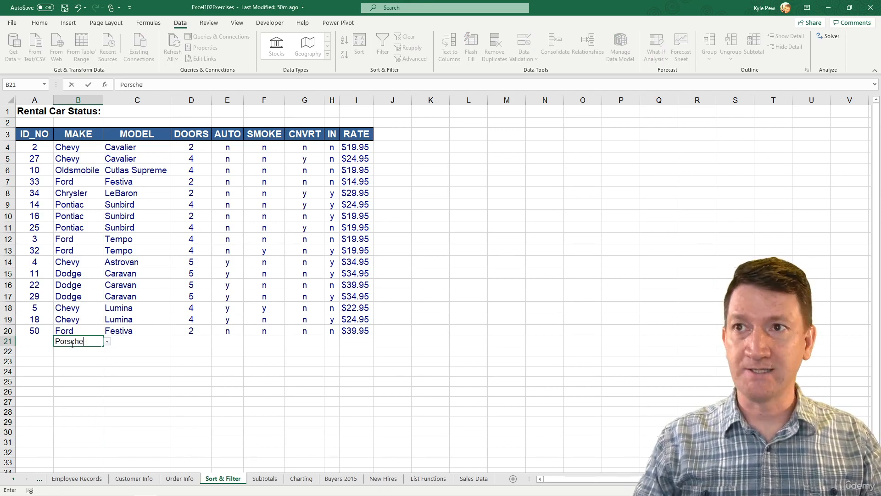
left_click(189, 330)
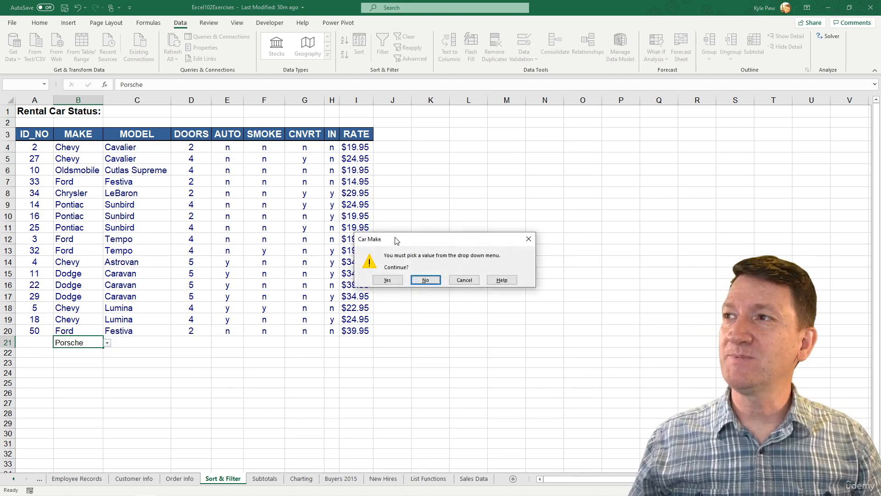
left_click_drag(395, 238, 113, 242)
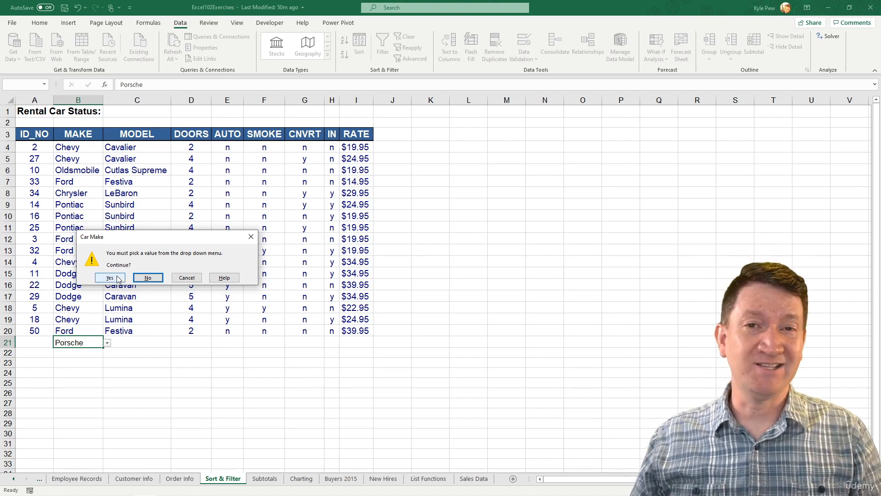
left_click(186, 278)
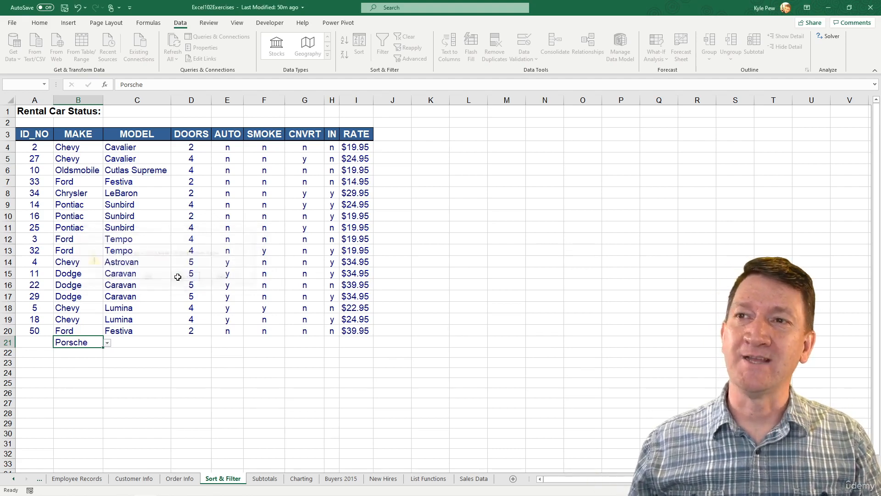
Step: Change the error alert style to Stop in the data validation of the MAKE cells B4:B30 and apply it
left_click_drag(78, 149, 81, 431)
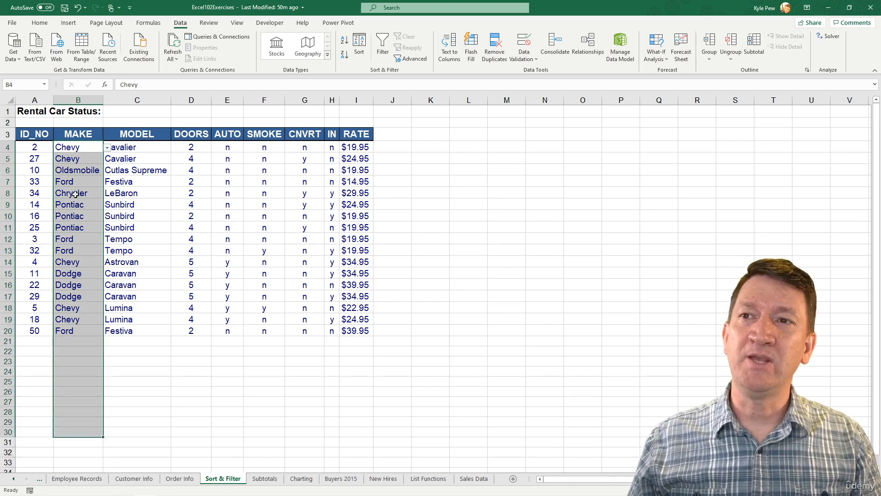
left_click(524, 59)
left_click(525, 71)
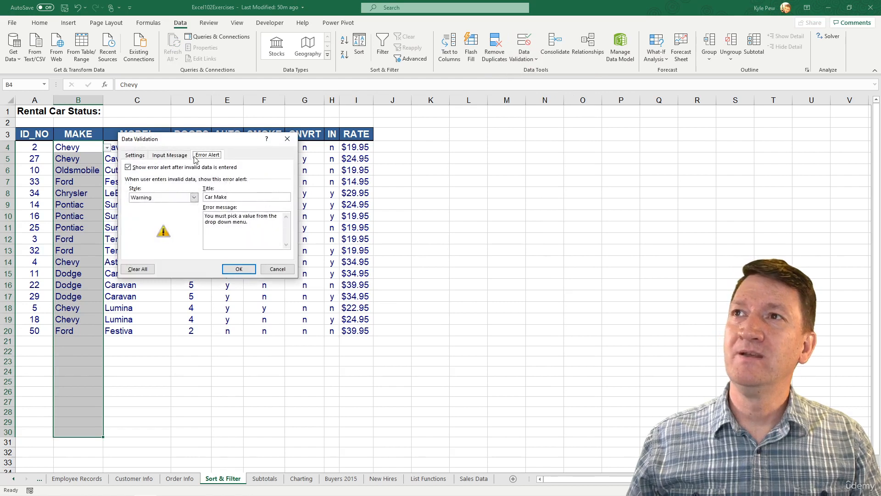
left_click(194, 197)
left_click(168, 206)
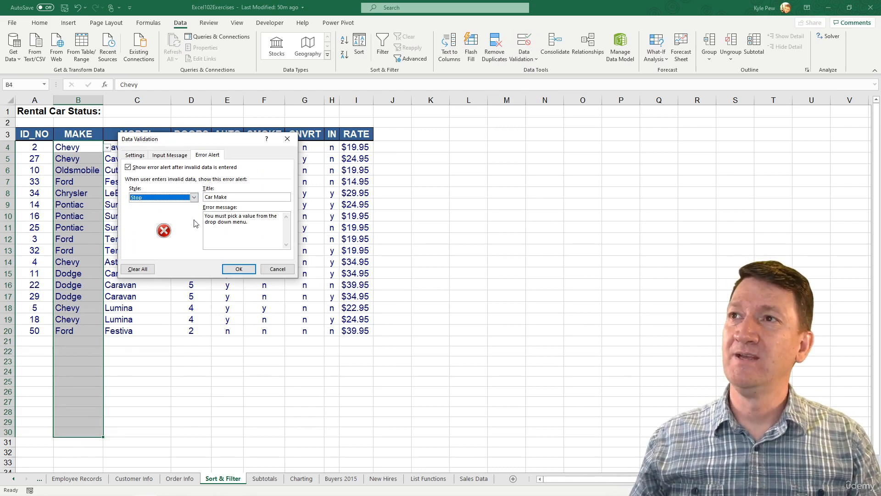
left_click(239, 269)
Step: Test the Stop alert by entering the unlisted make "Honda" in cell B21, and move the alert over the table
left_click(81, 340)
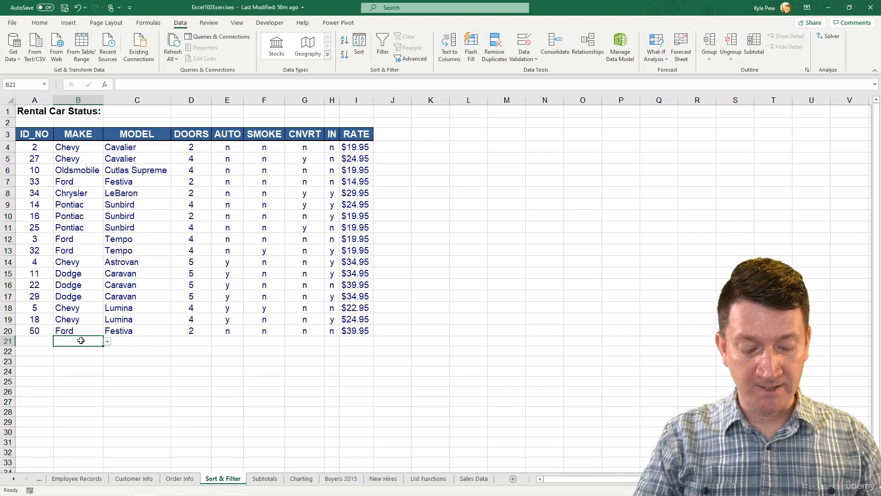
type("Honda")
key("Return")
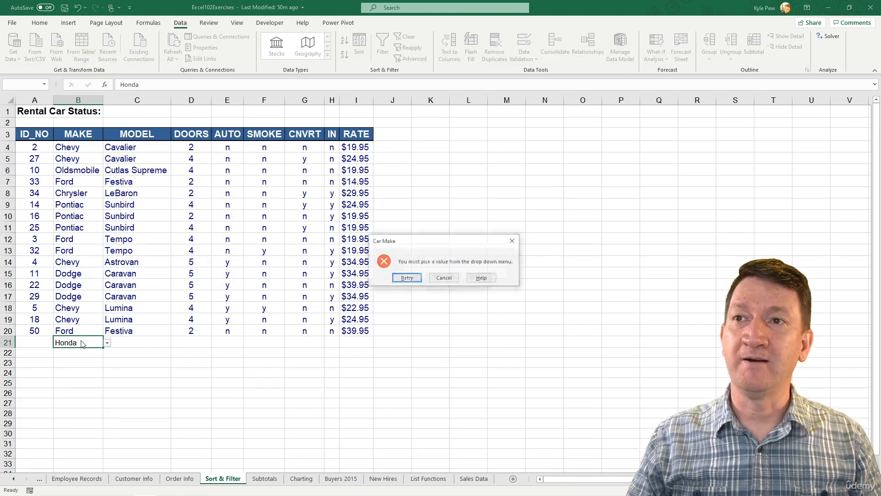
left_click_drag(422, 243, 213, 228)
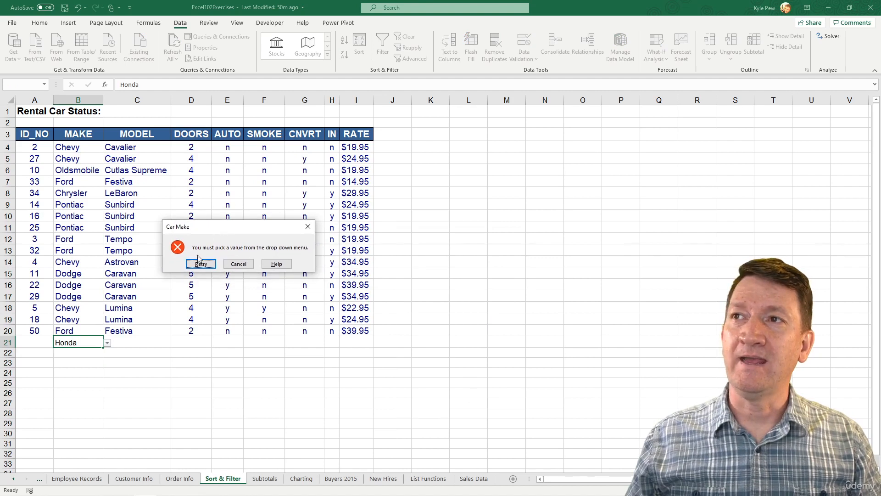